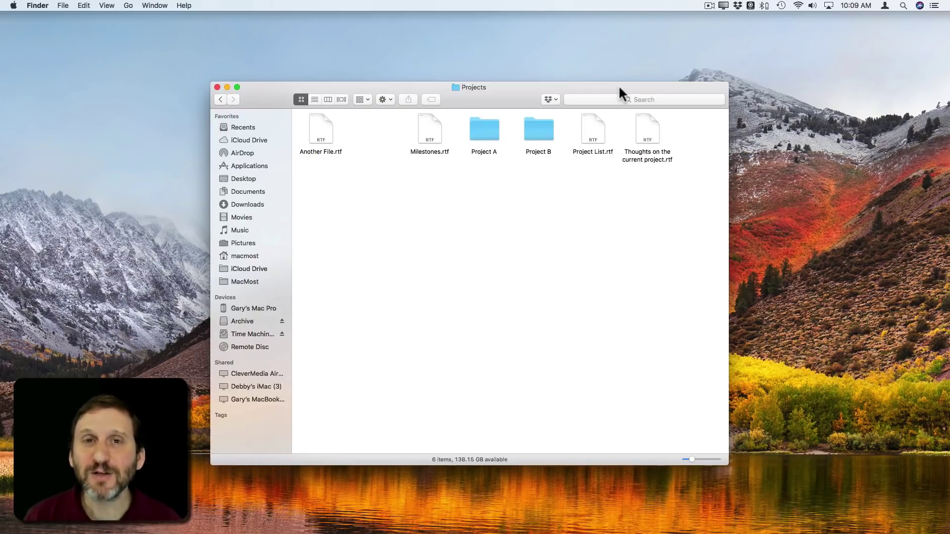
- Enter Time Machine from the menu bar to browse the Projects folder's backups
click(502, 91)
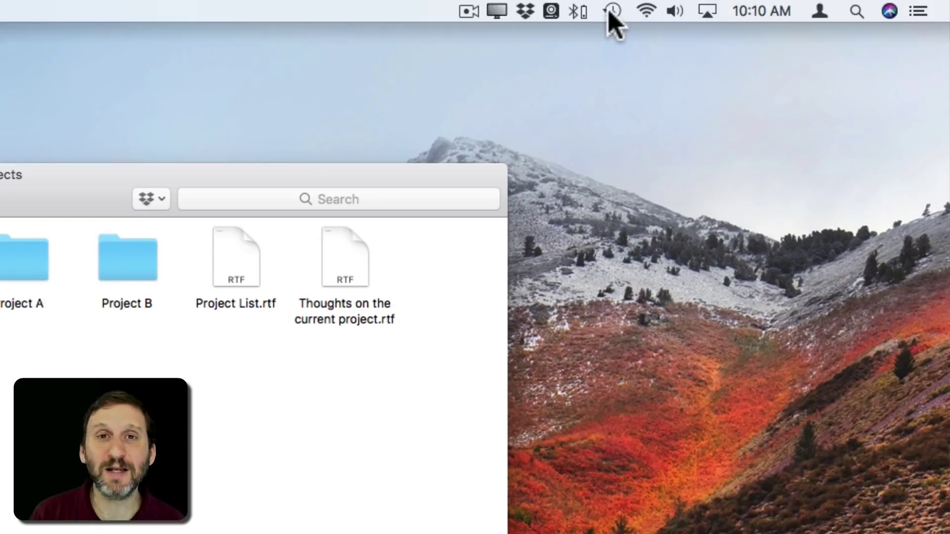
click(611, 11)
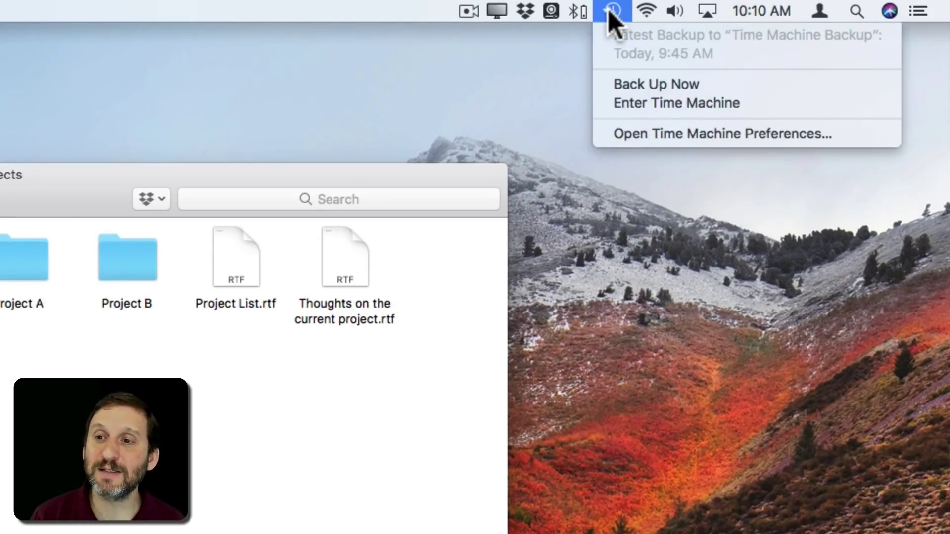
click(644, 110)
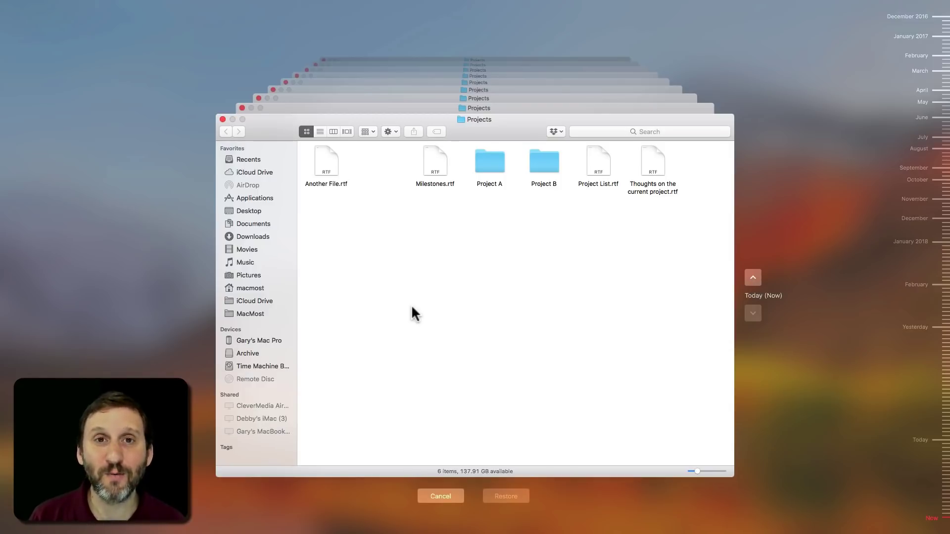
- Step back through today's snapshots (9:24, 8:19, 7:23, 6:24, 6:20) to the 5:25 AM backup
click(753, 279)
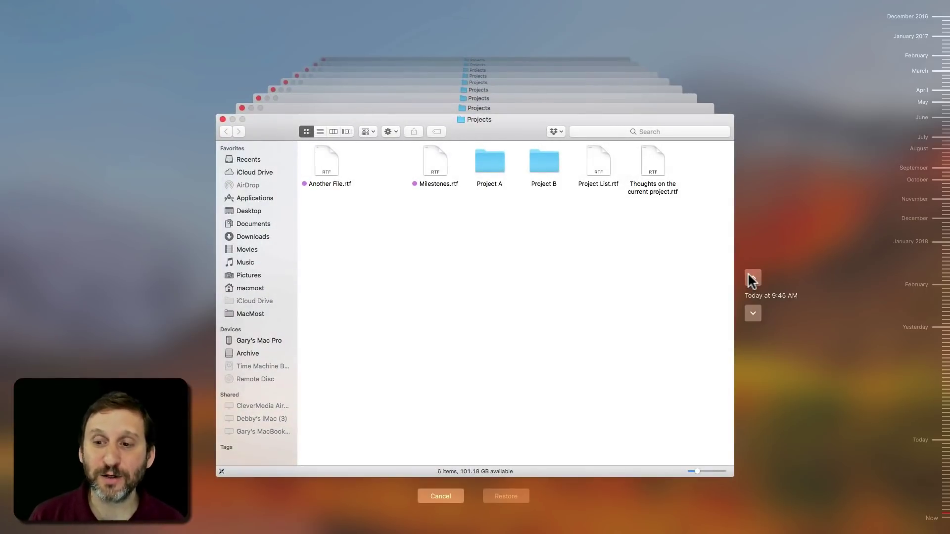
click(753, 278)
click(752, 279)
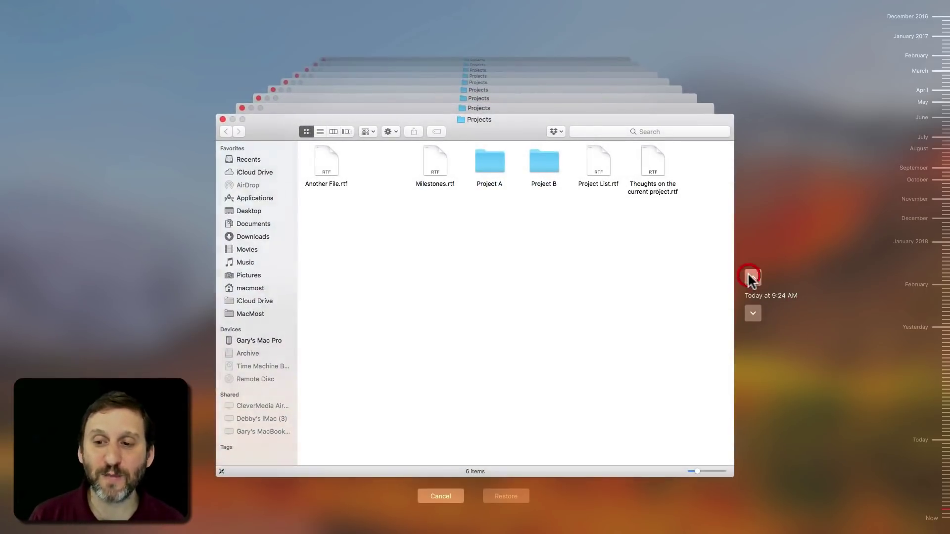
click(752, 280)
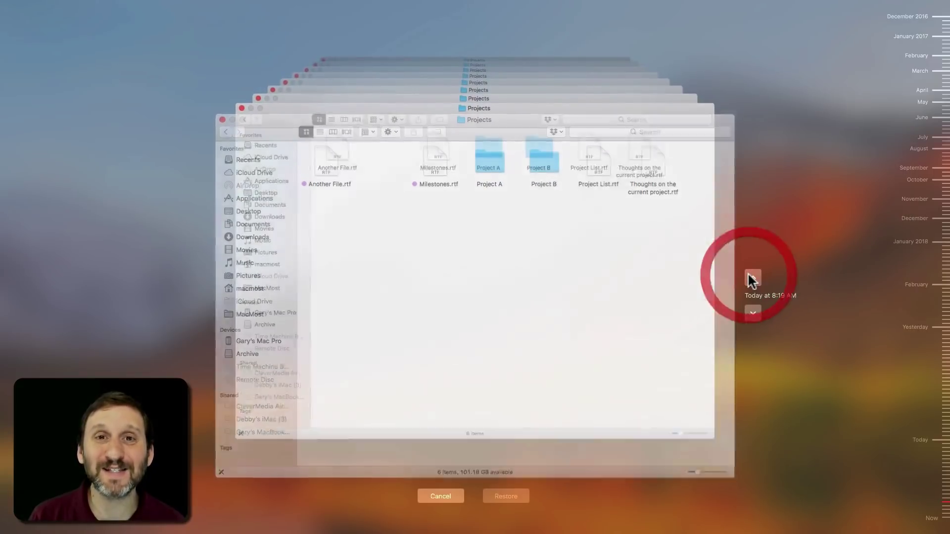
click(753, 279)
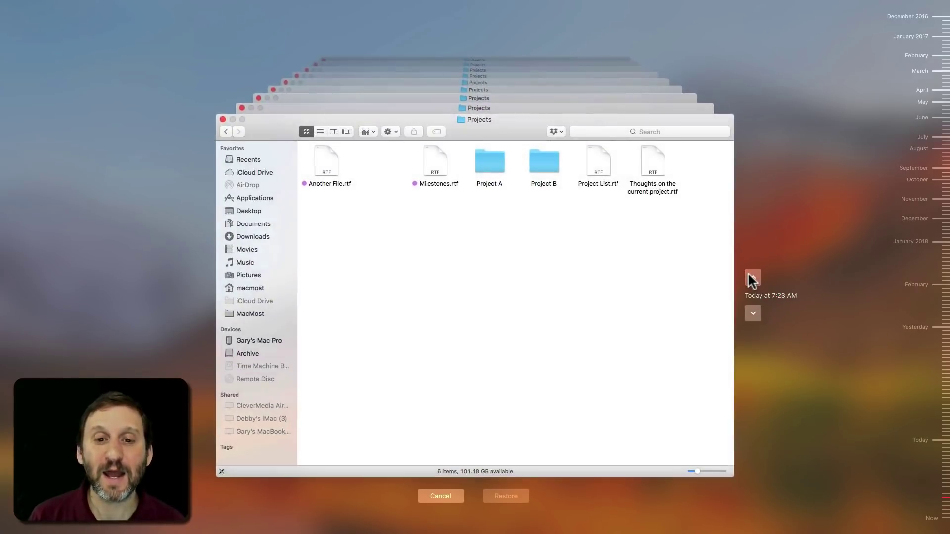
click(752, 279)
click(752, 278)
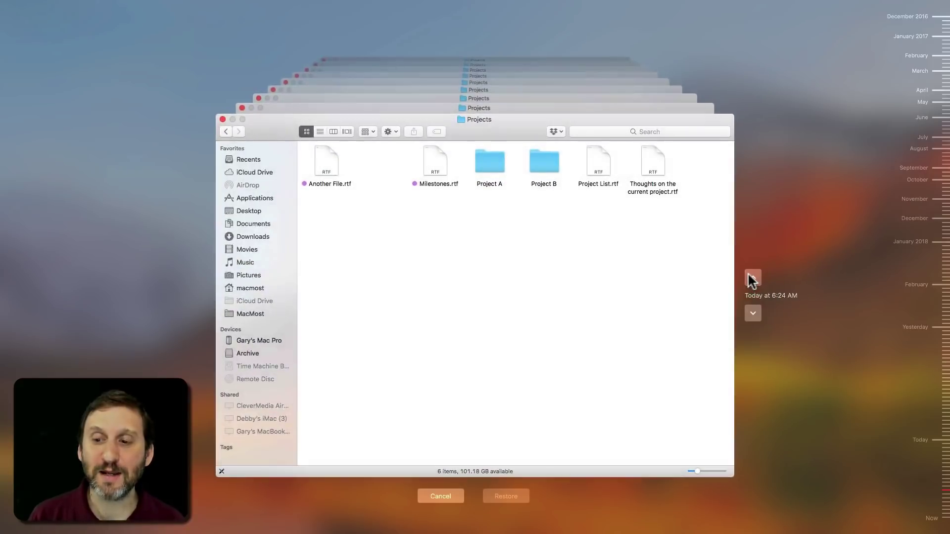
click(752, 279)
click(753, 278)
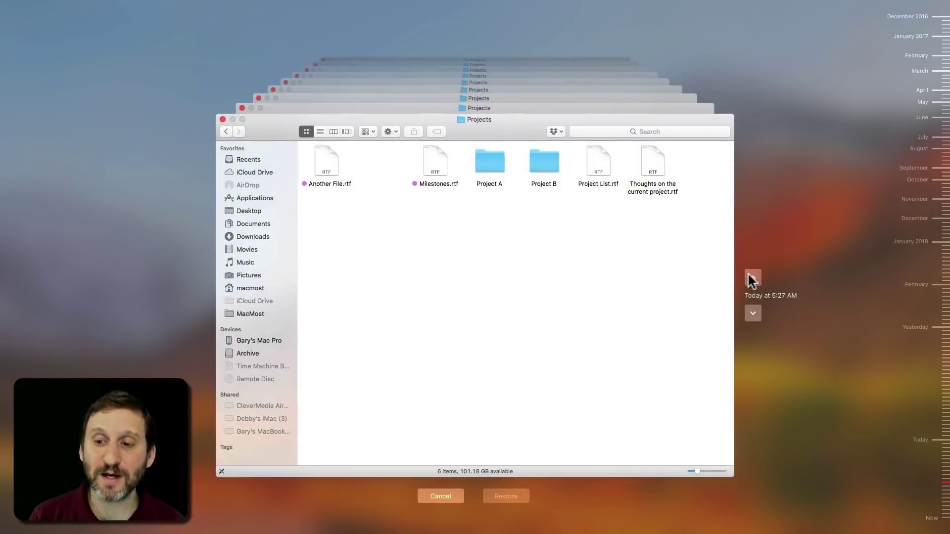
click(752, 279)
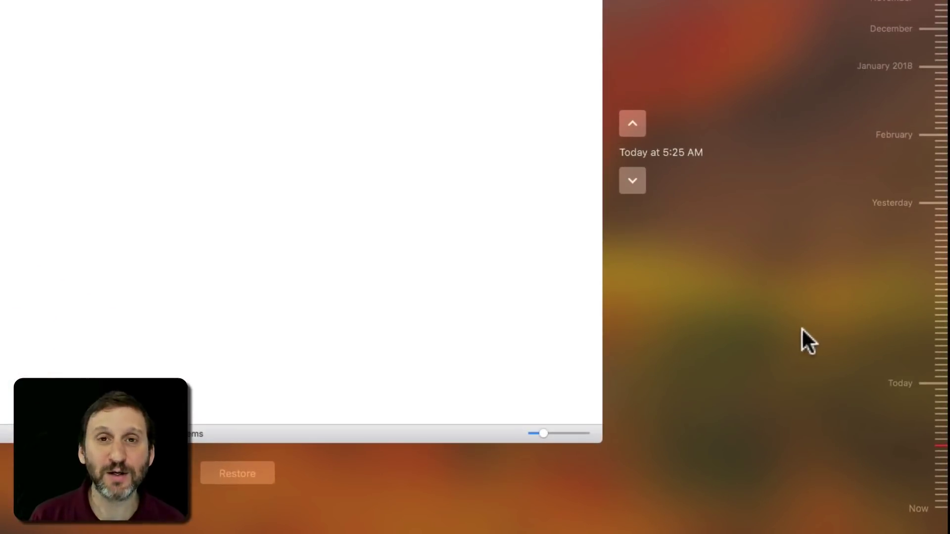
mouse_move(930, 410)
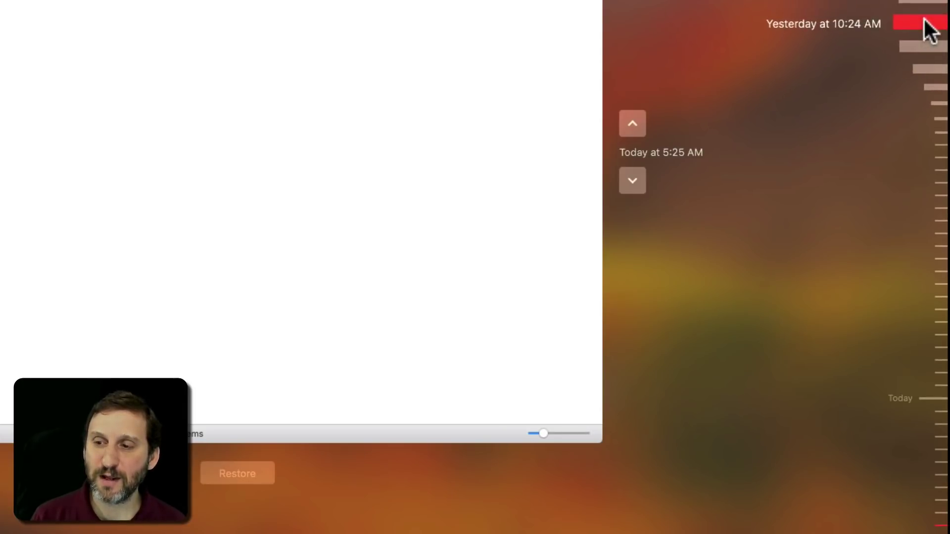
- Jump on the timeline to yesterday's 10:24 AM backup, showing Time Machine Test.txt
click(923, 18)
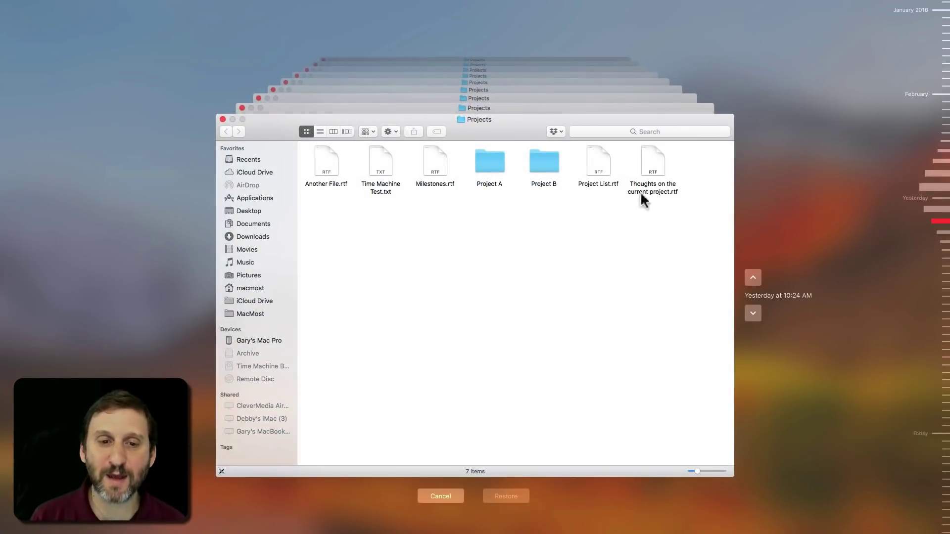
- Restore Time Machine Test.txt from the 10:24 AM backup into the live Projects folder
click(380, 165)
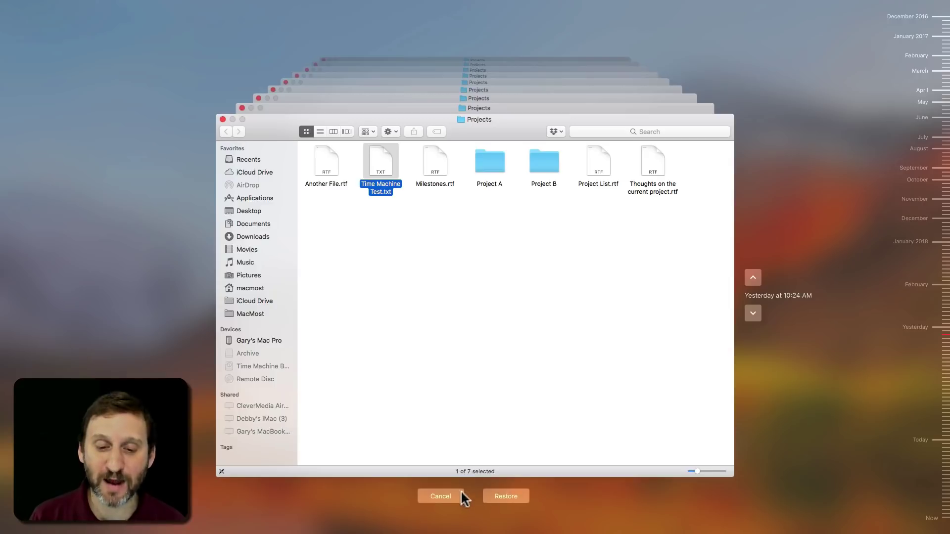
click(507, 497)
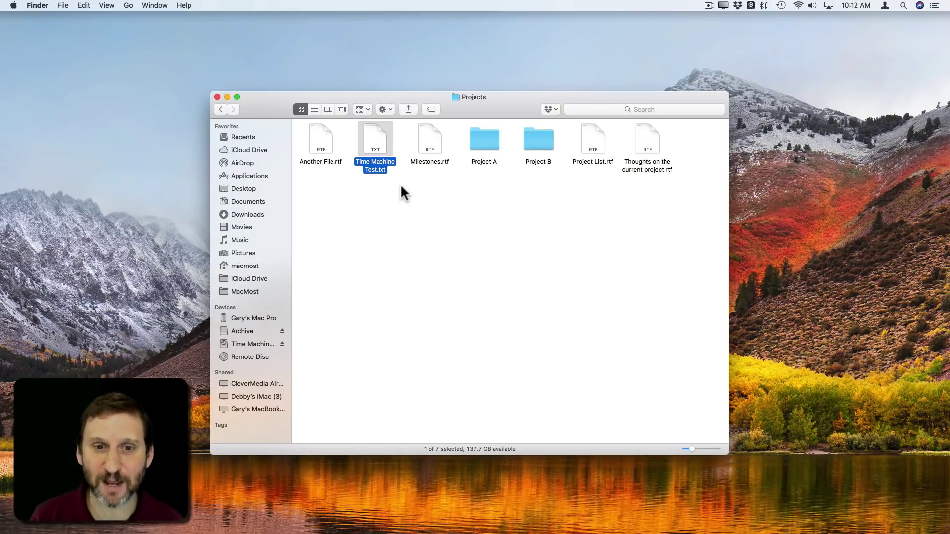
- Deselect Time Machine Test.txt so all seven Projects items show plainly
click(401, 186)
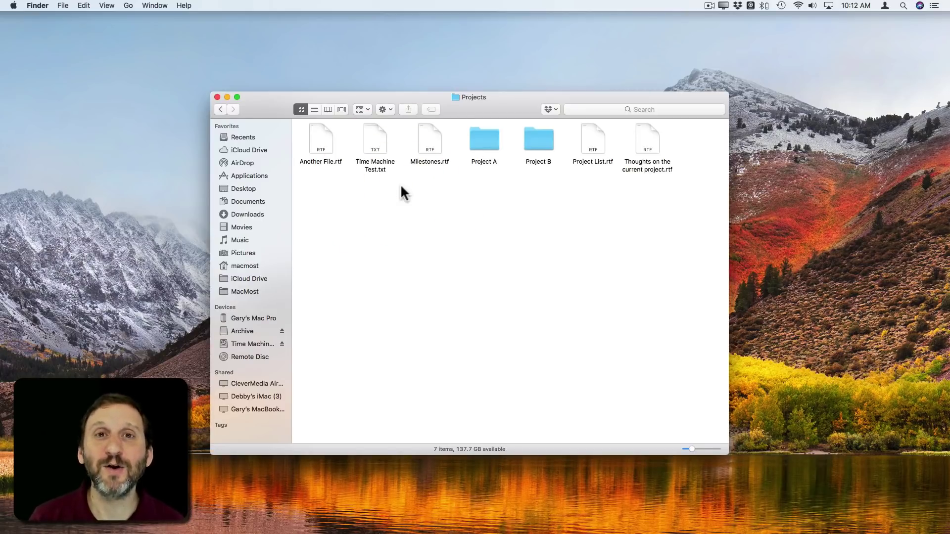